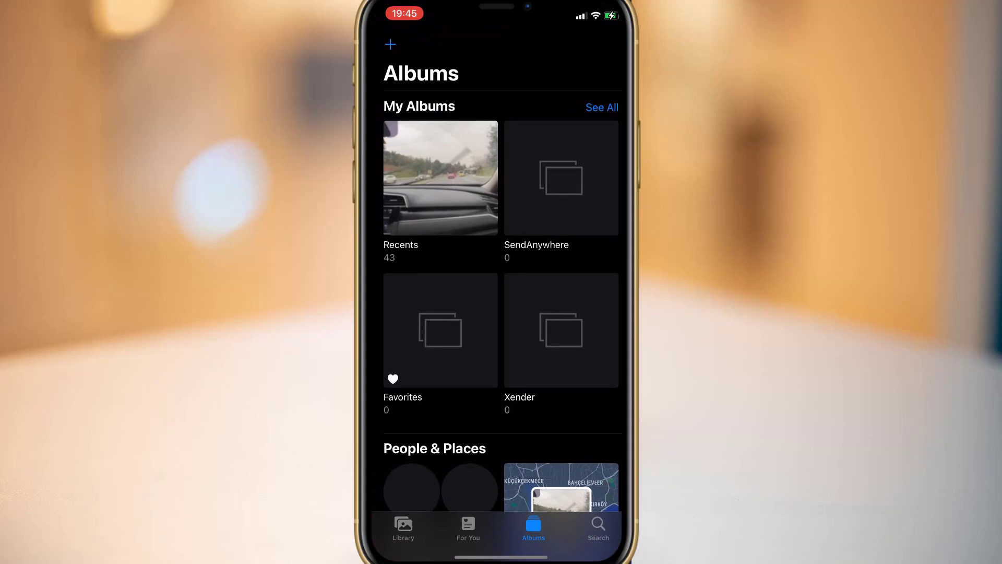
Step: Select the remaining photos in Recents and delete all 43 items
mouse_move(601, 234)
mouse_down()
mouse_move(600, 339)
mouse_move(501, 439)
mouse_up()
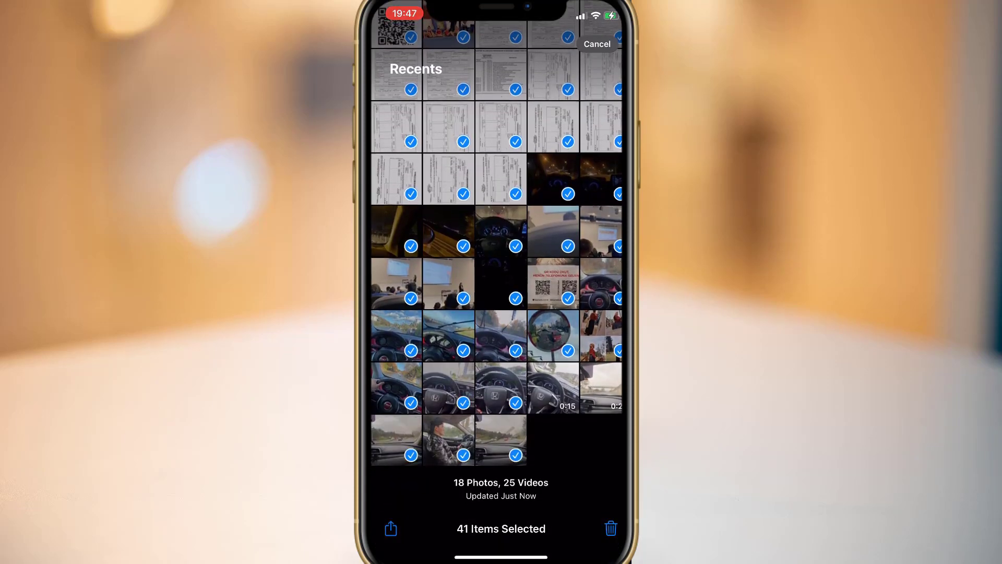
click(610, 529)
click(501, 483)
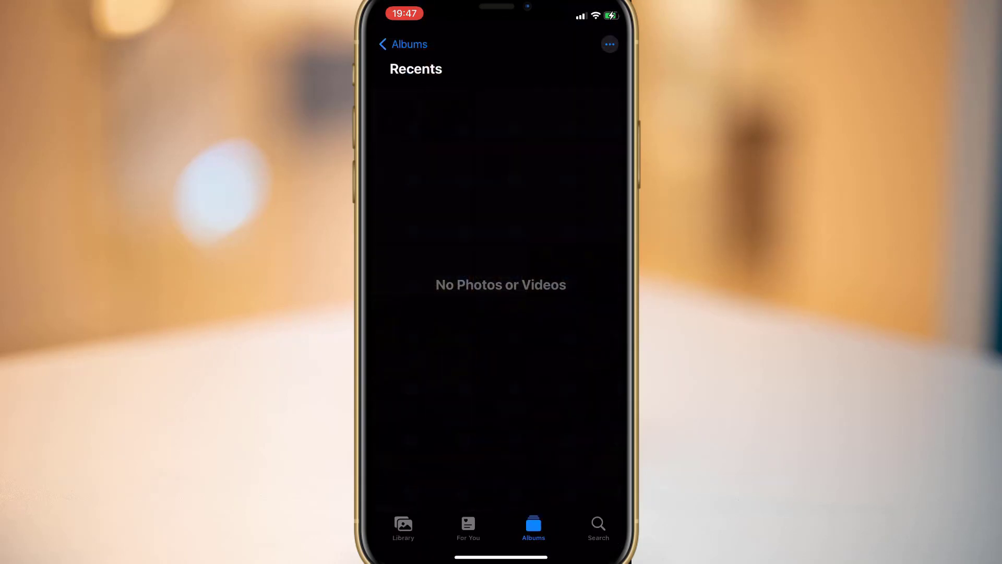
Step: Permanently delete all 43 items in Recently Deleted, then return to the home screen
click(403, 44)
scroll(502, 282, down, 5)
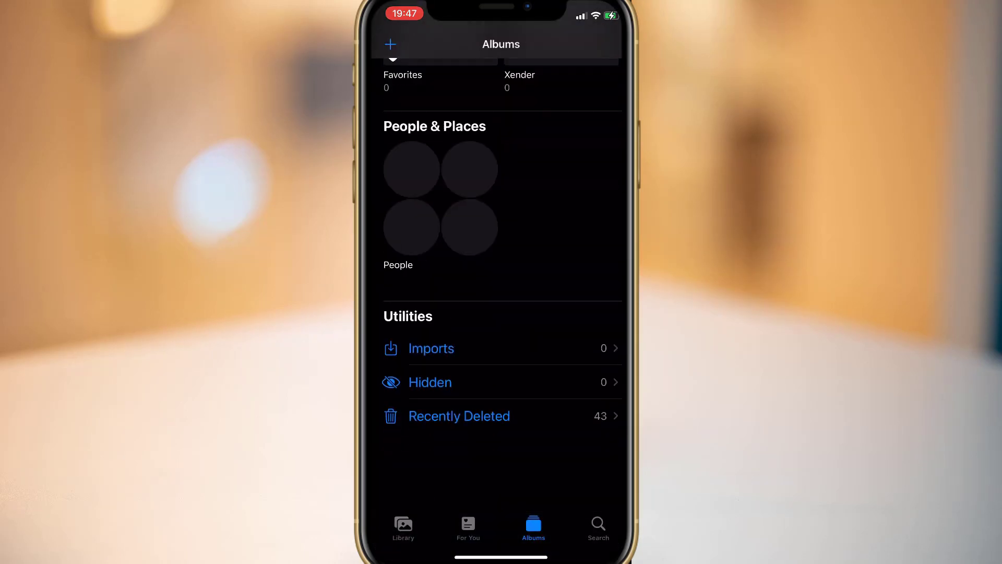
click(438, 481)
click(576, 44)
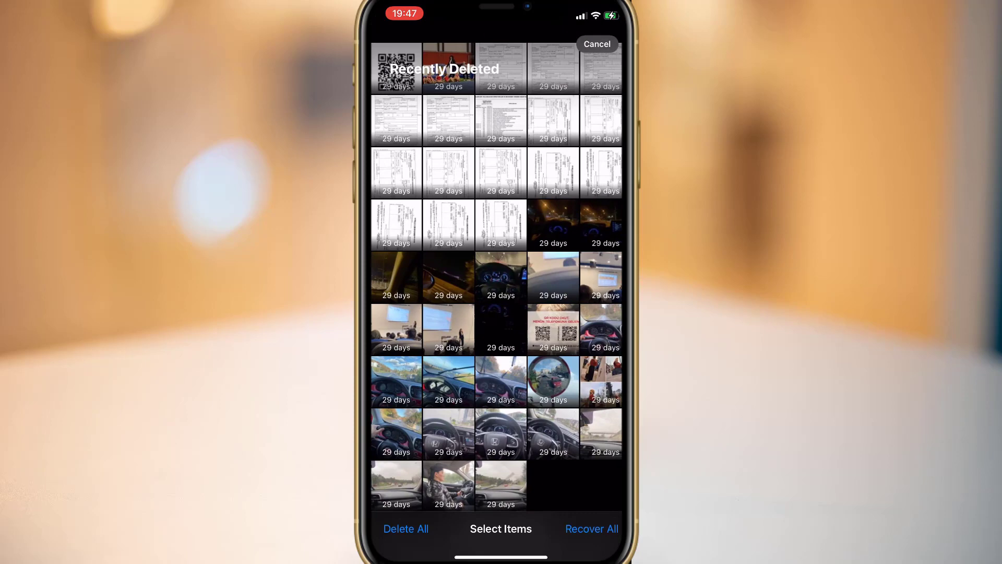
click(406, 528)
click(501, 481)
drag(501, 558, 501, 313)
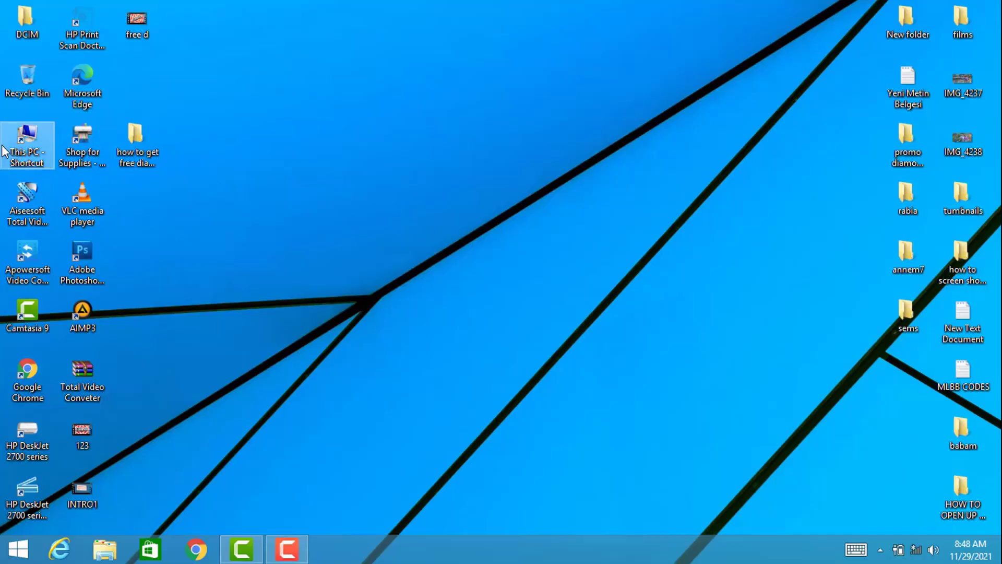
Step: Permanently delete both IMG_4302 files from the iPhone's DCIM\202111_h folder via This PC
double_click(20, 149)
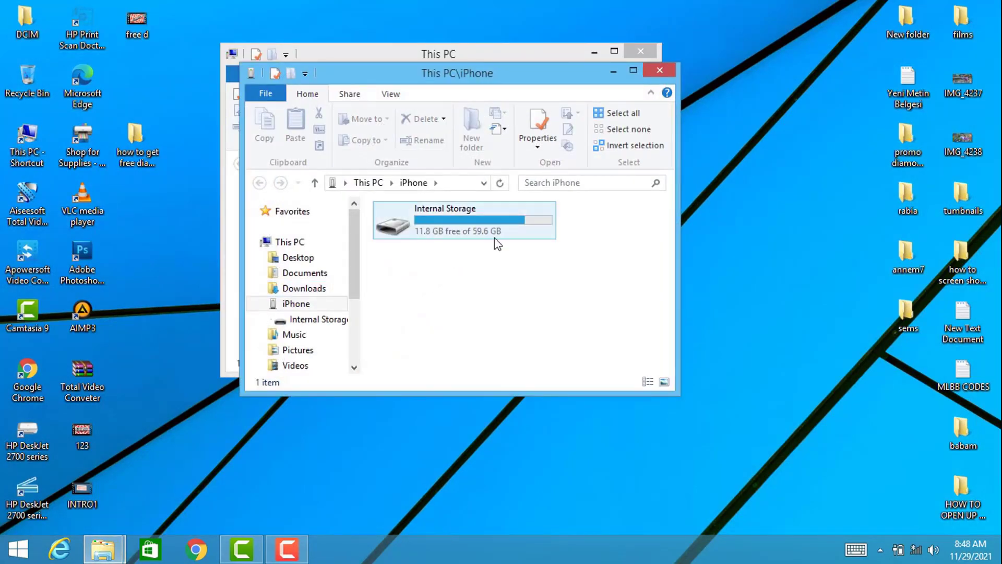
double_click(462, 238)
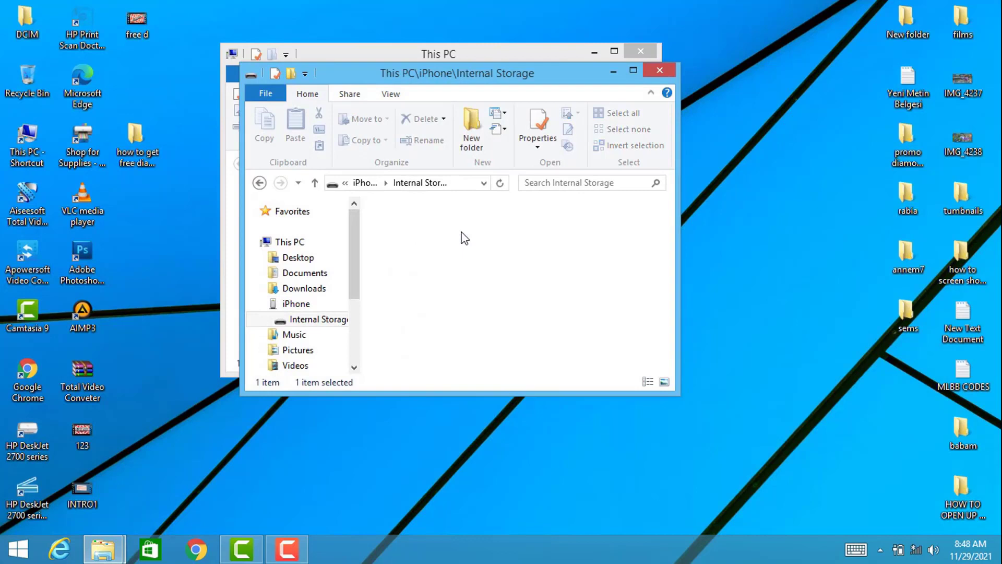
double_click(446, 232)
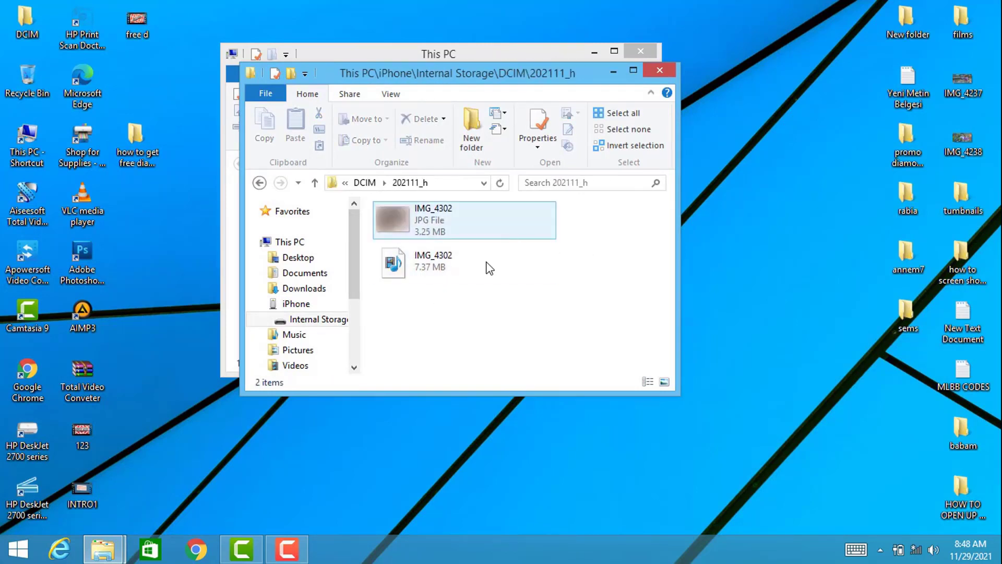
drag(456, 333, 448, 214)
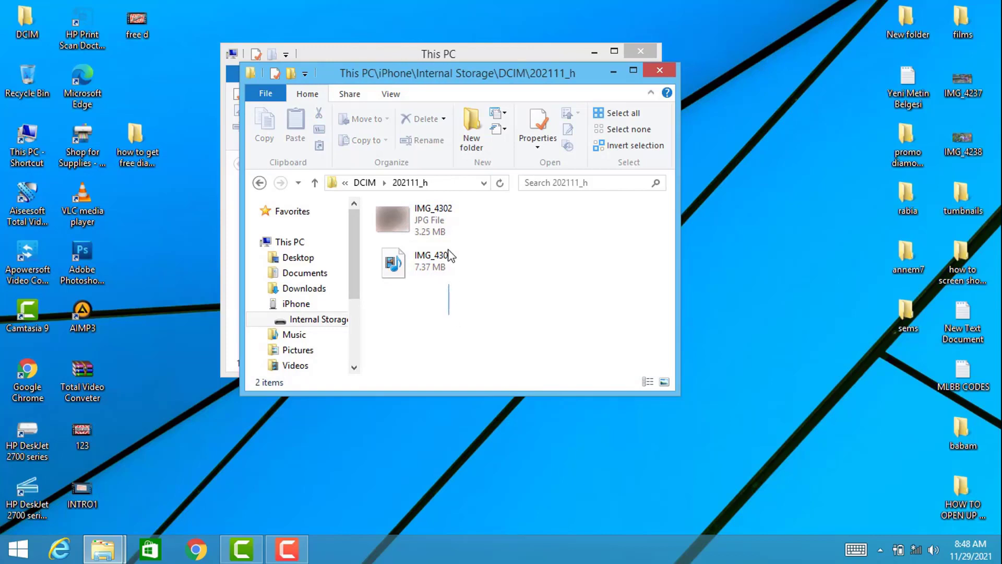
key(Delete)
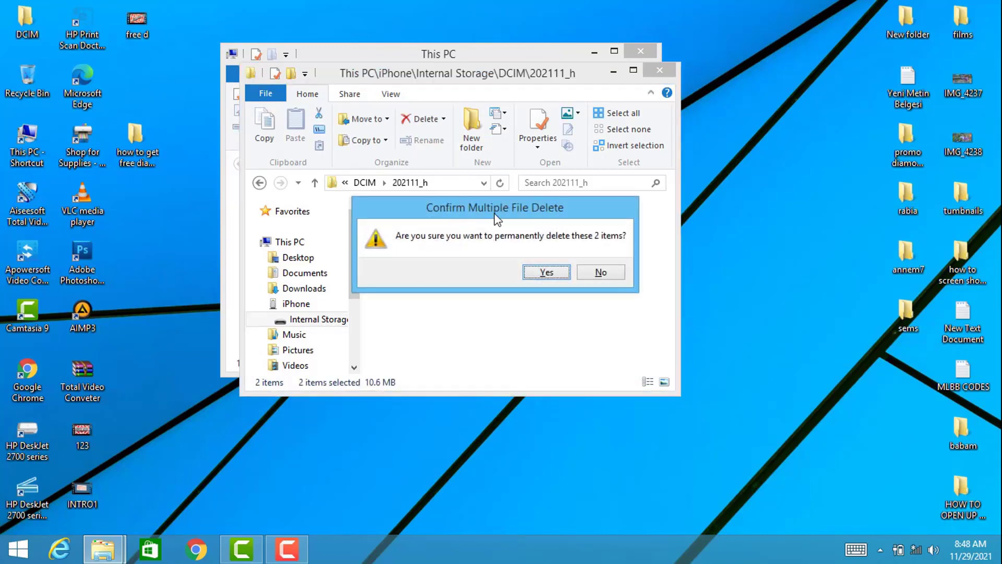
click(548, 273)
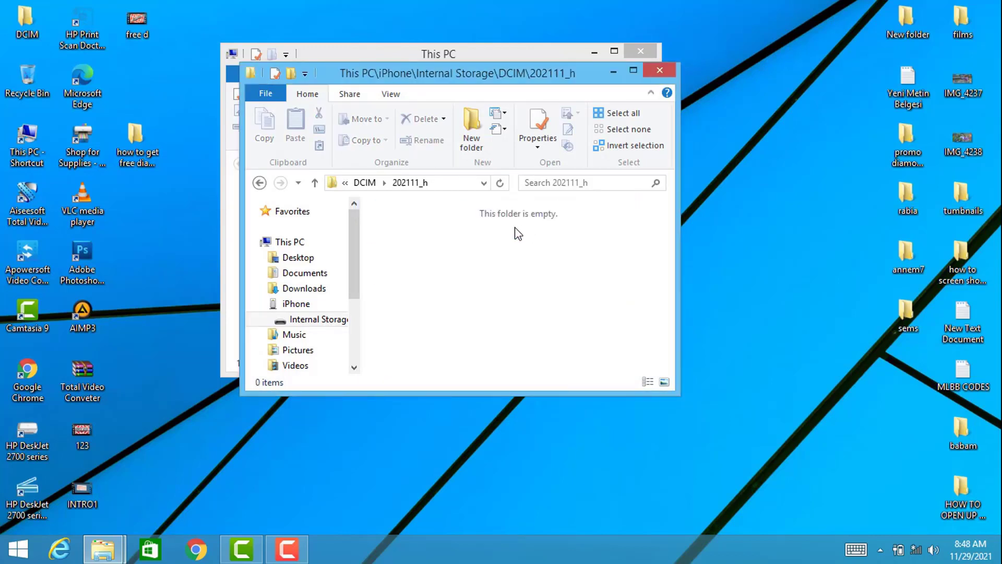
Step: Close the iPhone folder and This PC Explorer windows
click(659, 71)
click(642, 51)
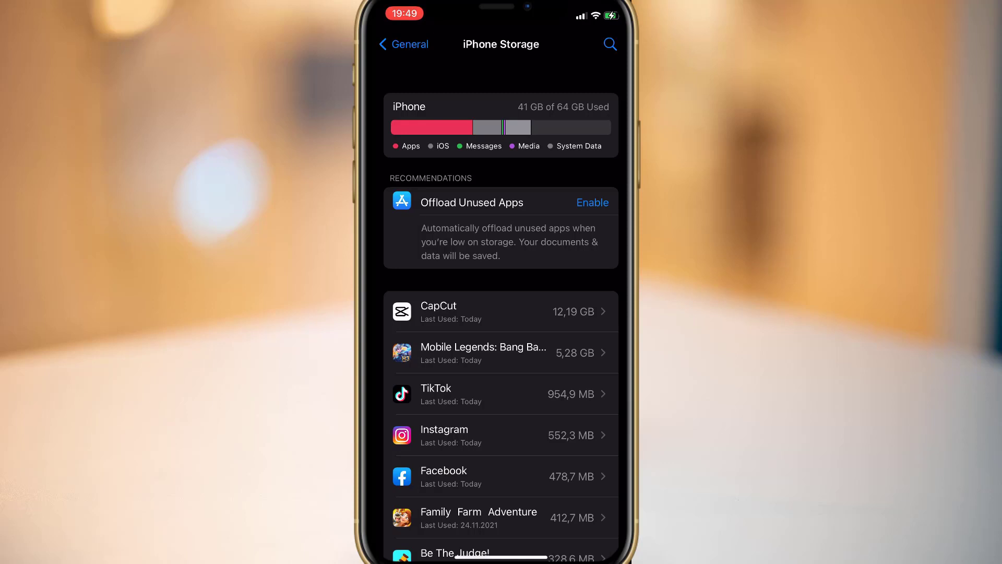
Step: Delete the CapCut and TikTok apps from their iPhone Storage detail pages
click(486, 312)
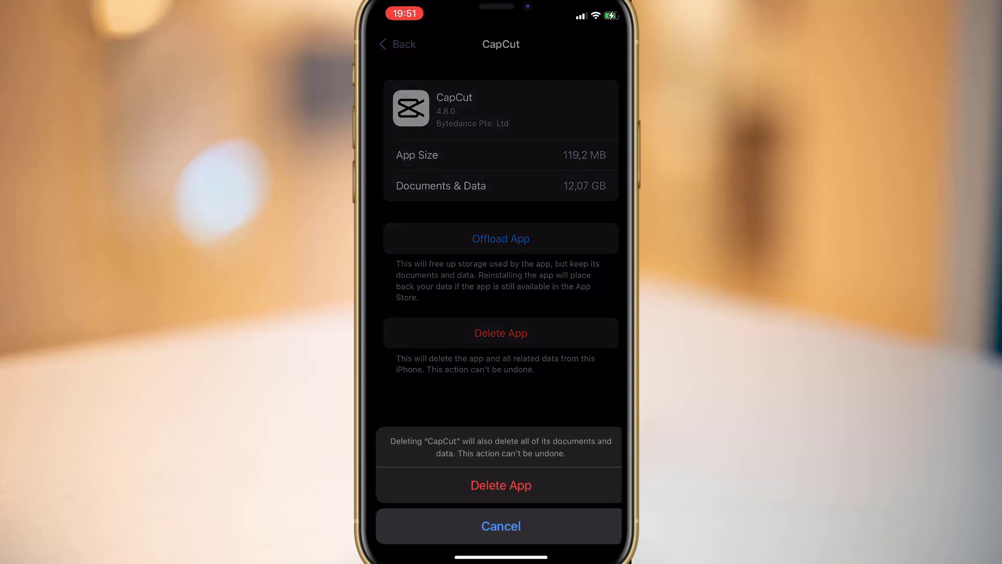
click(501, 484)
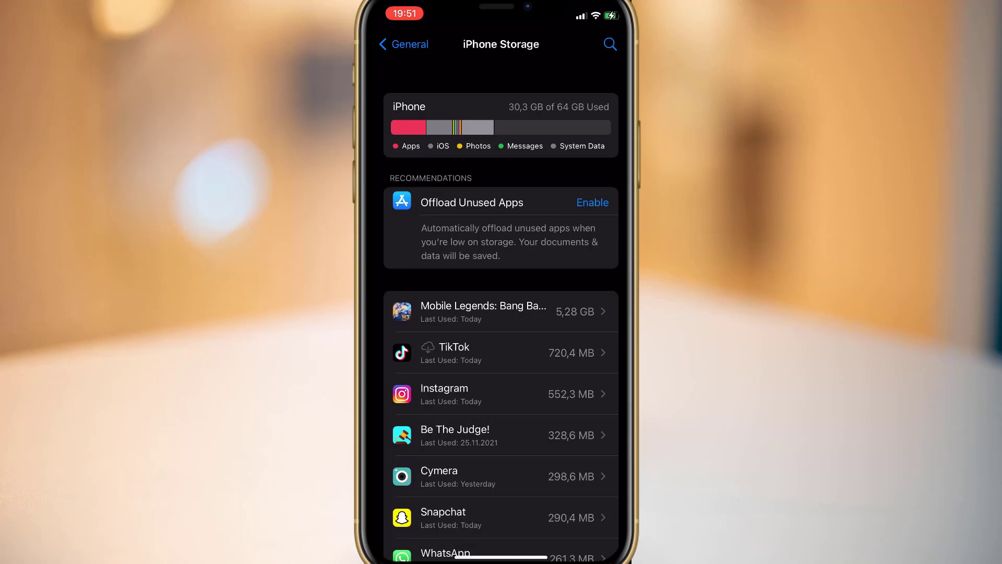
click(486, 352)
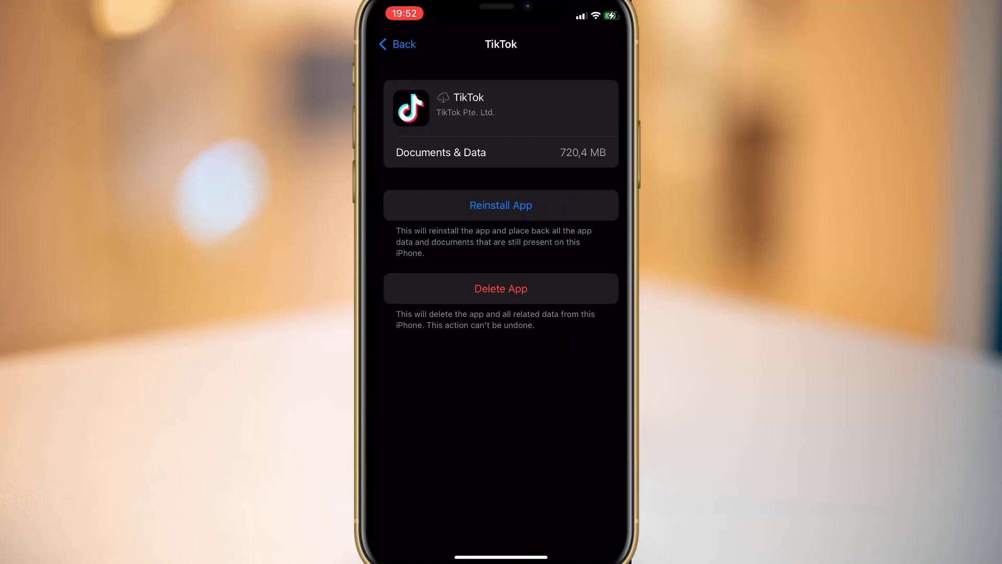
click(501, 289)
click(501, 483)
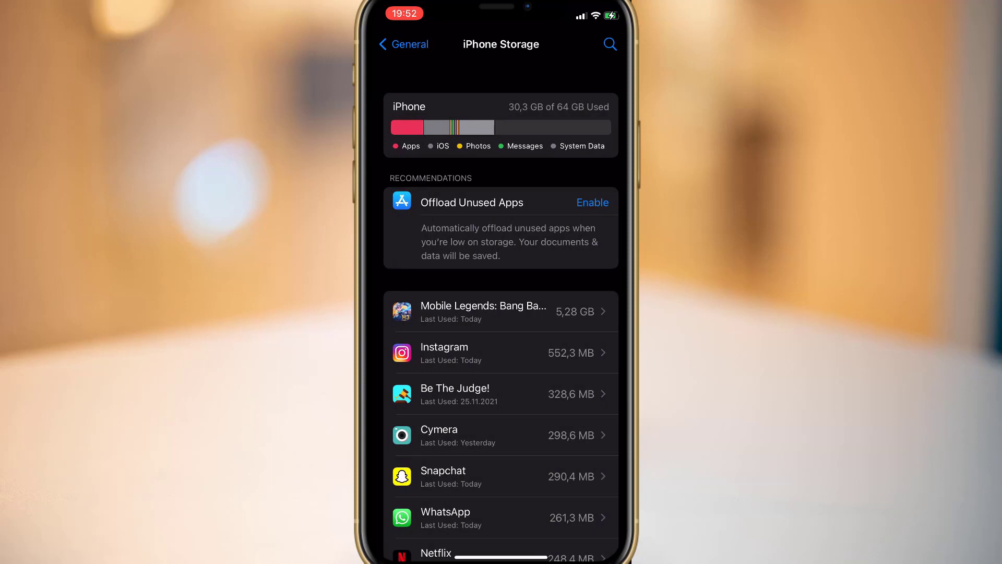
scroll(501, 352, down, 3)
scroll(501, 353, down, 5)
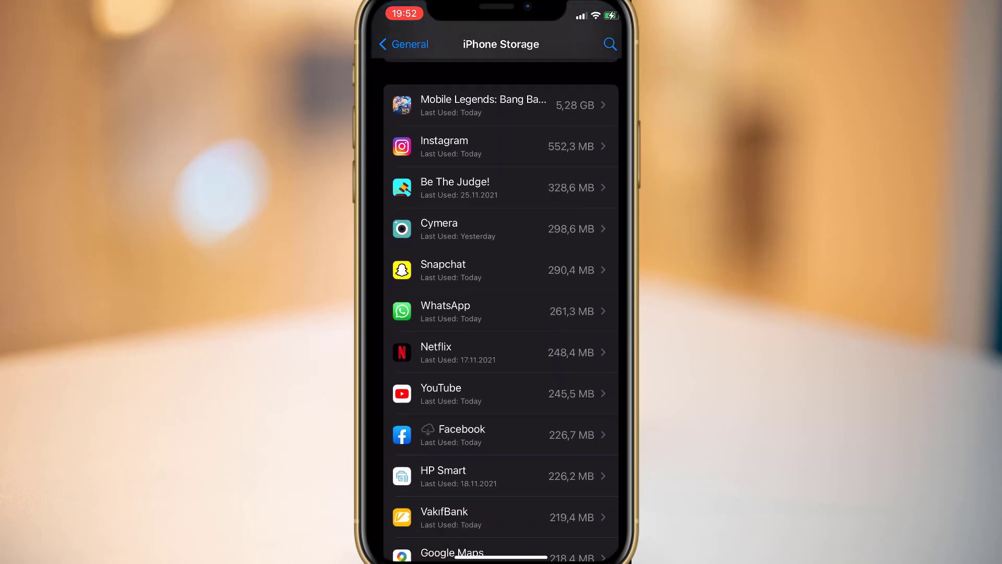
drag(501, 557, 501, 313)
drag(408, 313, 595, 314)
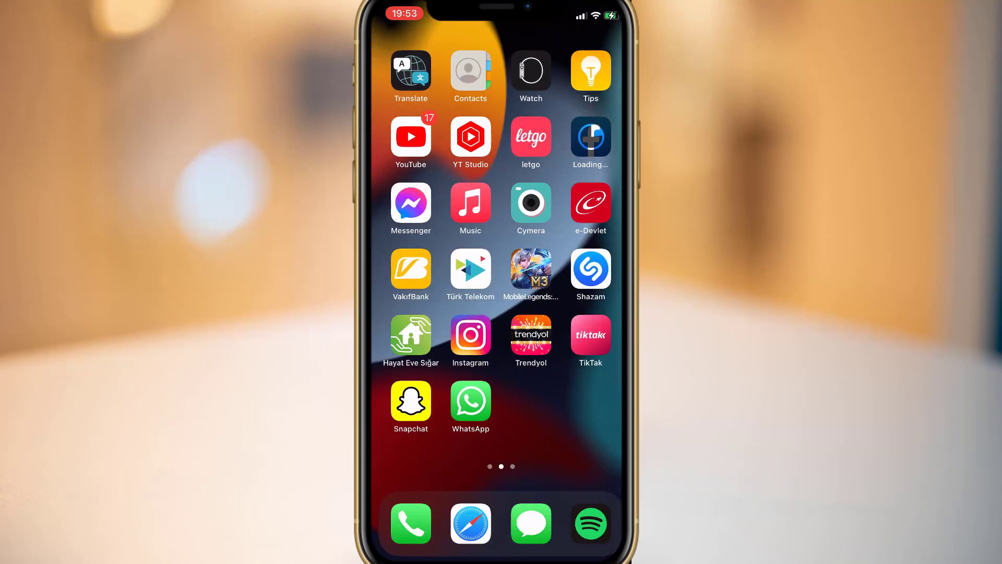